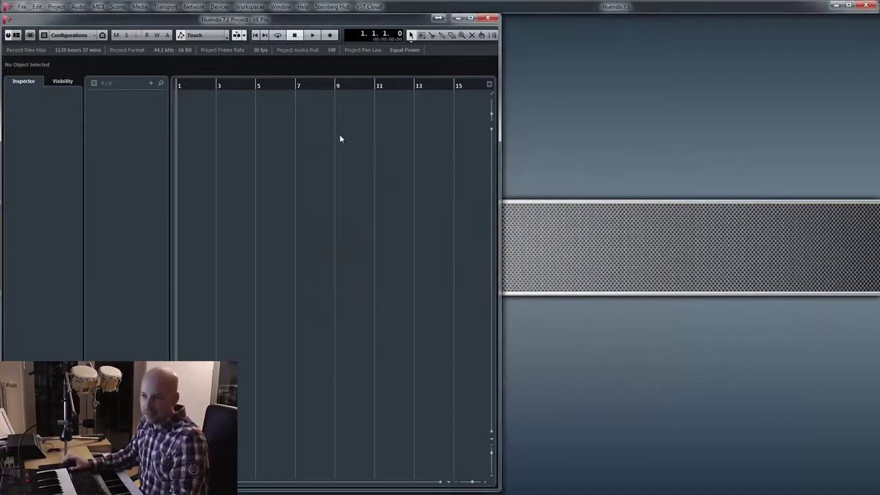
Add an instrument track loaded with Vienna Ensemble Pro, found by searching 'vienn'.
{"action": "right_click", "coordinate": [131, 103]}
{"action": "left_click", "coordinate": [158, 117]}
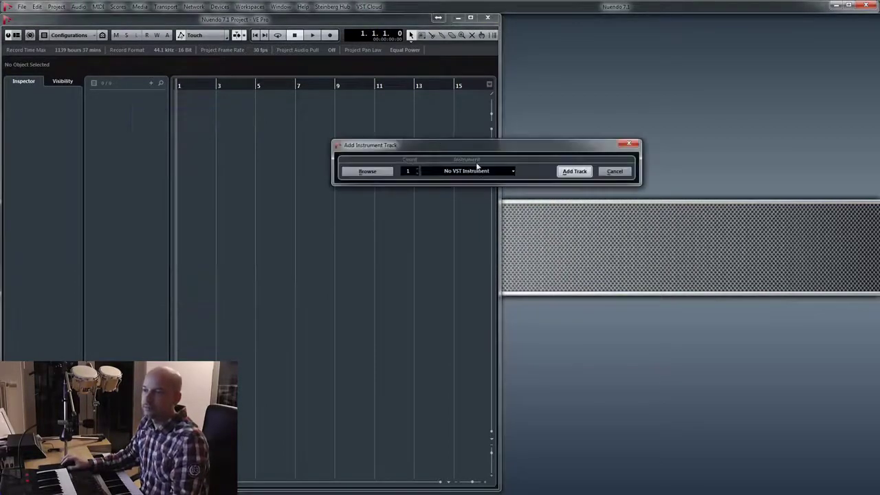
{"action": "left_click", "coordinate": [477, 169]}
{"action": "type", "text": "vienn"}
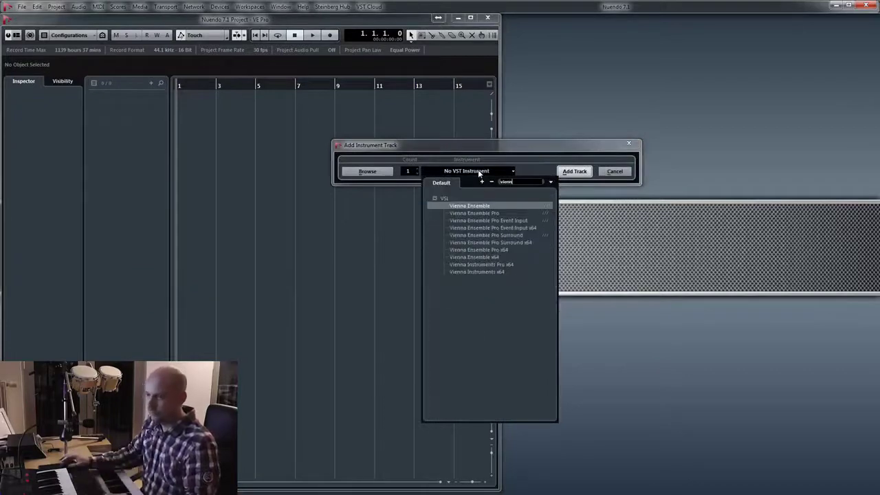
{"action": "left_click", "coordinate": [490, 213]}
{"action": "left_click", "coordinate": [575, 171]}
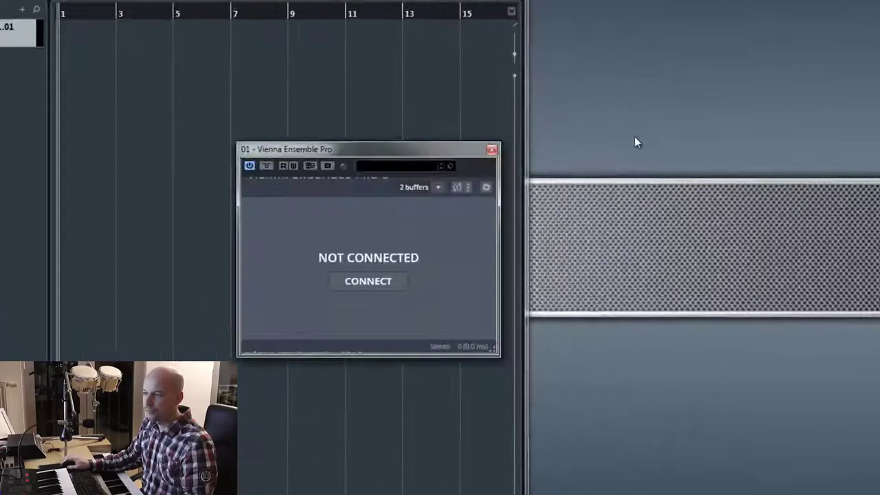
Connect the plugin to the Perc 2 Slave instance listed under the DAW-PC server.
{"action": "left_click", "coordinate": [388, 282]}
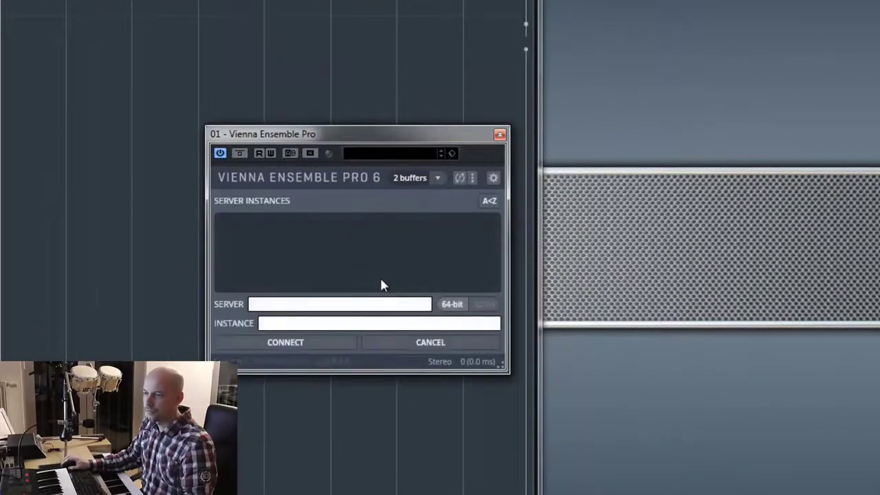
{"action": "left_click_drag", "start_coordinate": [407, 134], "coordinate": [406, 78]}
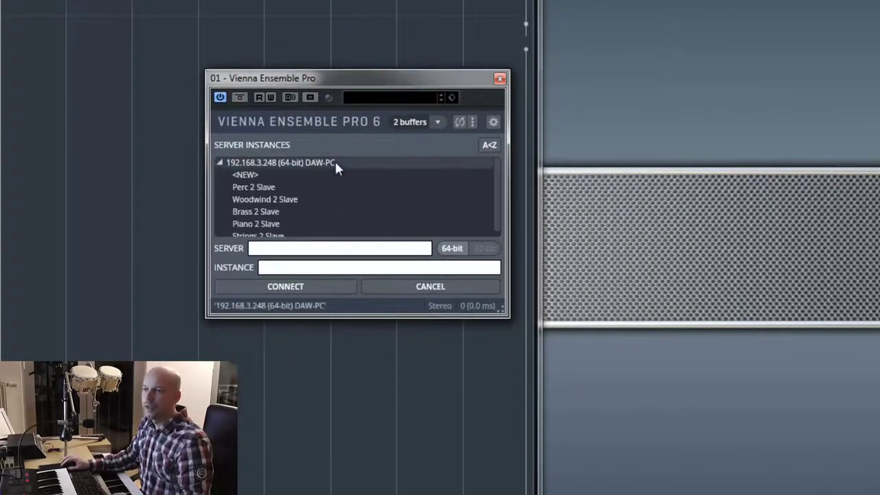
{"action": "left_click", "coordinate": [220, 162]}
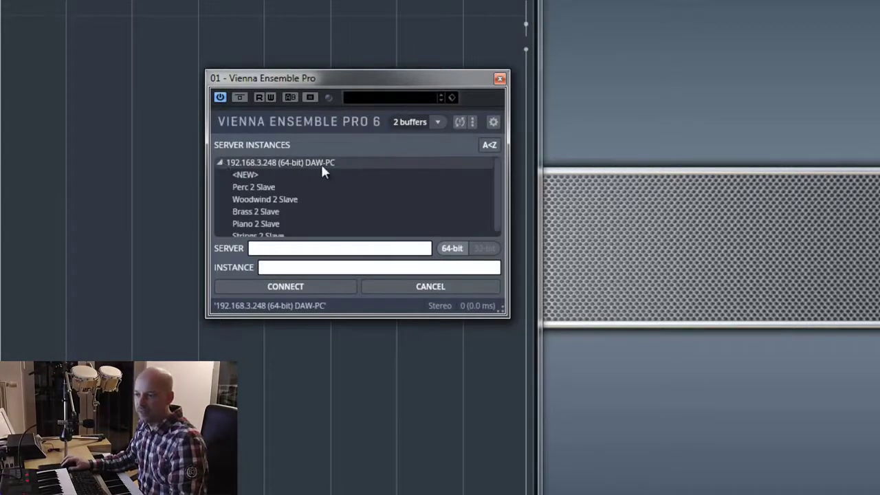
{"action": "left_click", "coordinate": [290, 189]}
{"action": "left_click", "coordinate": [309, 287]}
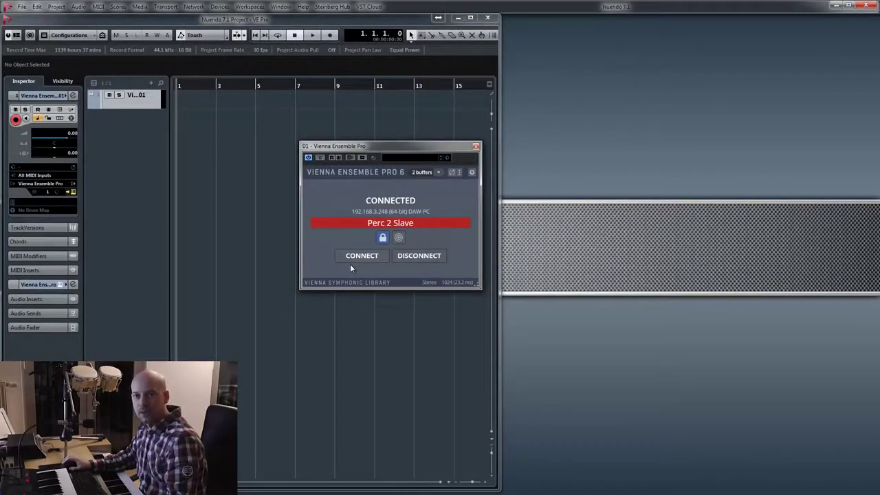
Add a new local server instance named EPiano in Vienna Ensemble Pro Server.
{"action": "left_click", "coordinate": [738, 183]}
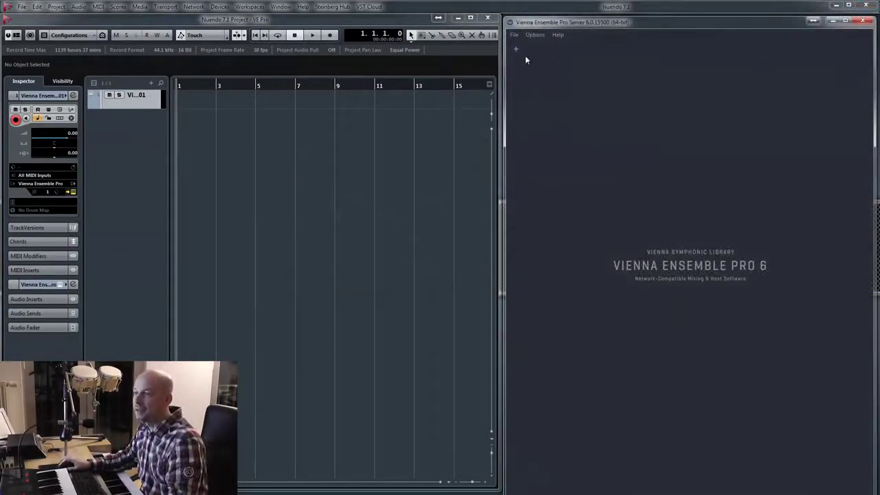
{"action": "left_click", "coordinate": [525, 52]}
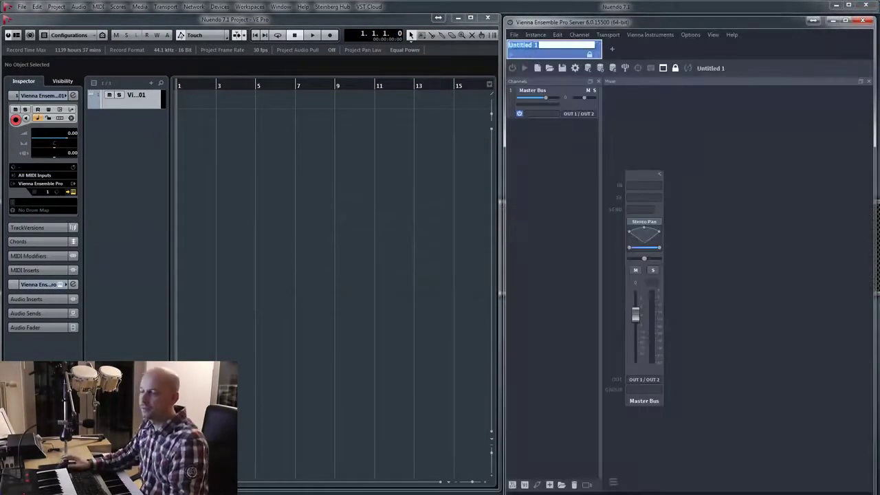
{"action": "type", "text": "EPiano"}
{"action": "key", "text": "Return"}
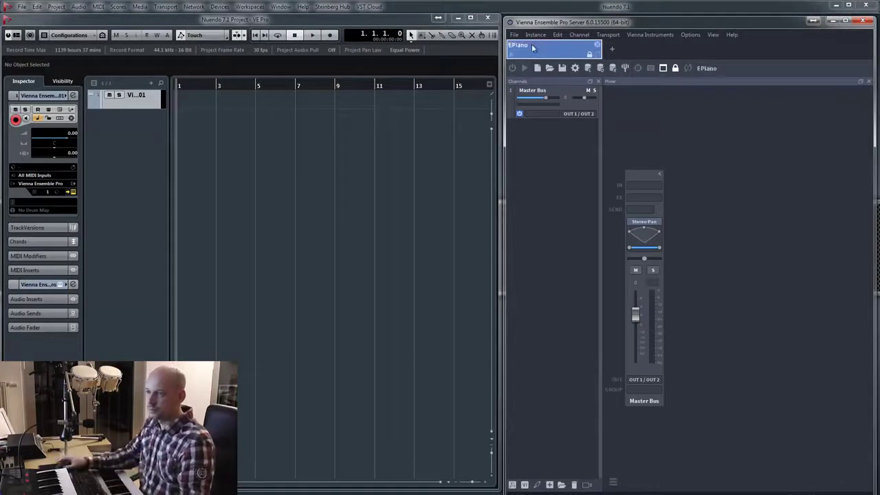
Disconnect the Nuendo plugin from Perc 2 Slave and pick the Woodwind 2 Slave instance.
{"action": "left_click", "coordinate": [300, 208]}
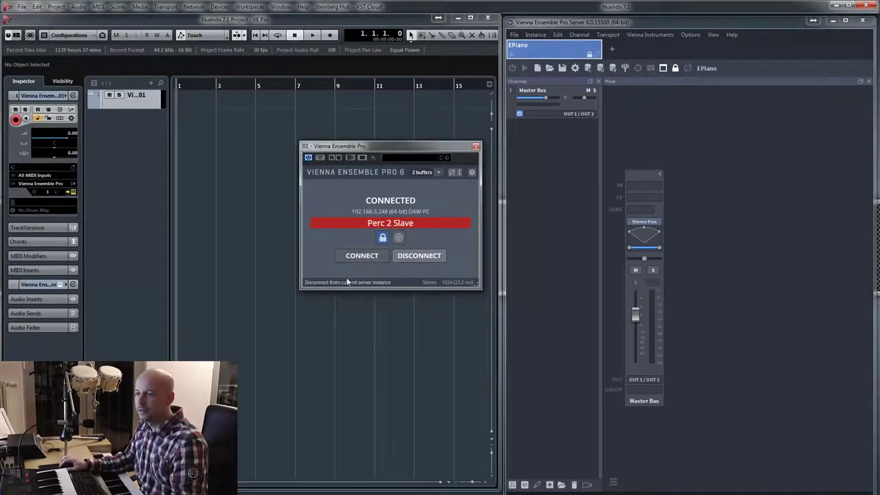
{"action": "left_click", "coordinate": [402, 253]}
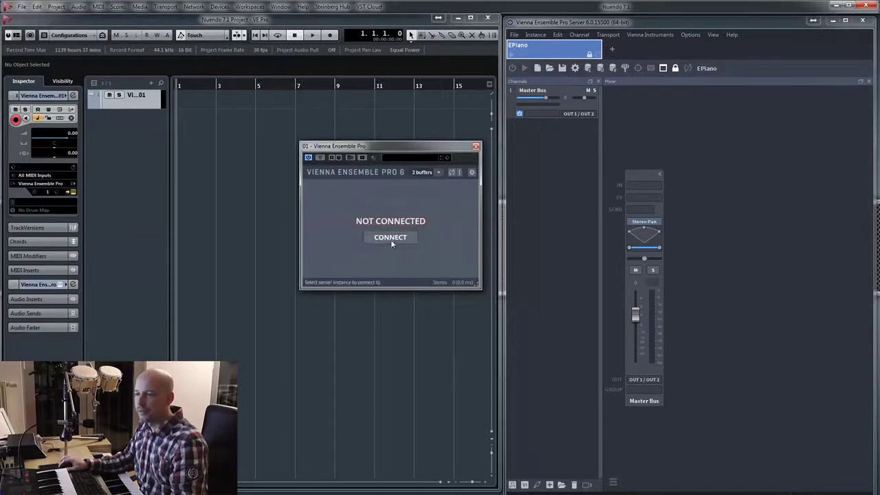
{"action": "left_click", "coordinate": [390, 237]}
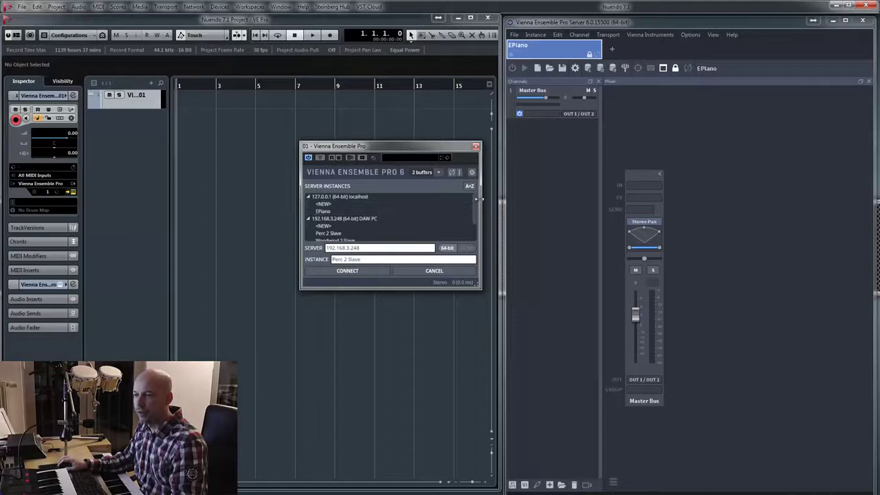
{"action": "left_click_drag", "start_coordinate": [476, 204], "coordinate": [476, 217]}
{"action": "double_click", "coordinate": [354, 220]}
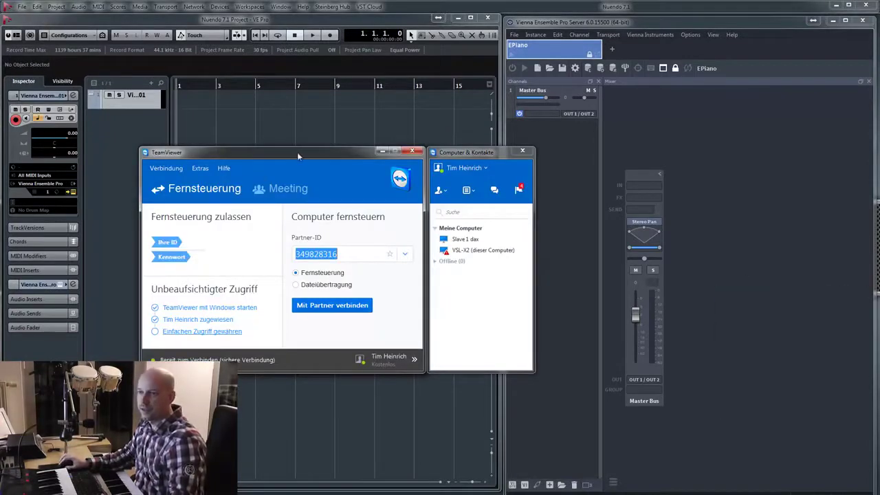
Start a Fernsteuerung remote-control session to the Slave 1 dax computer.
{"action": "left_click_drag", "start_coordinate": [297, 152], "coordinate": [299, 148]}
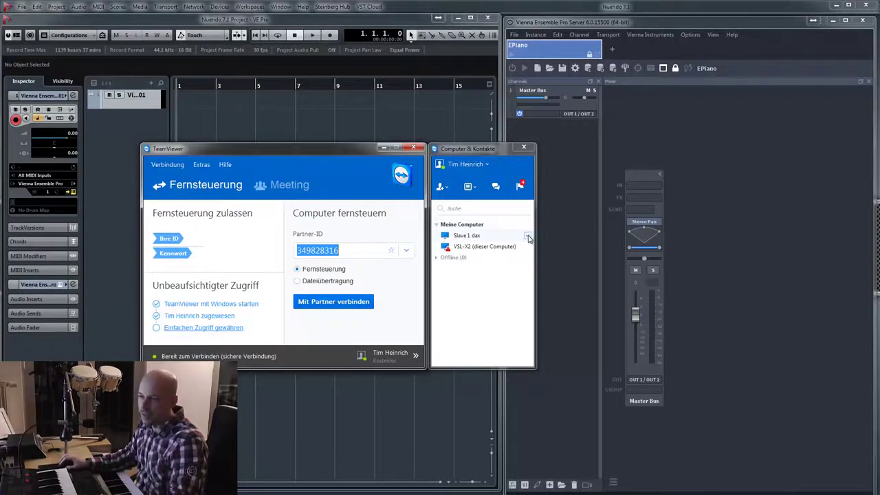
{"action": "left_click", "coordinate": [526, 237]}
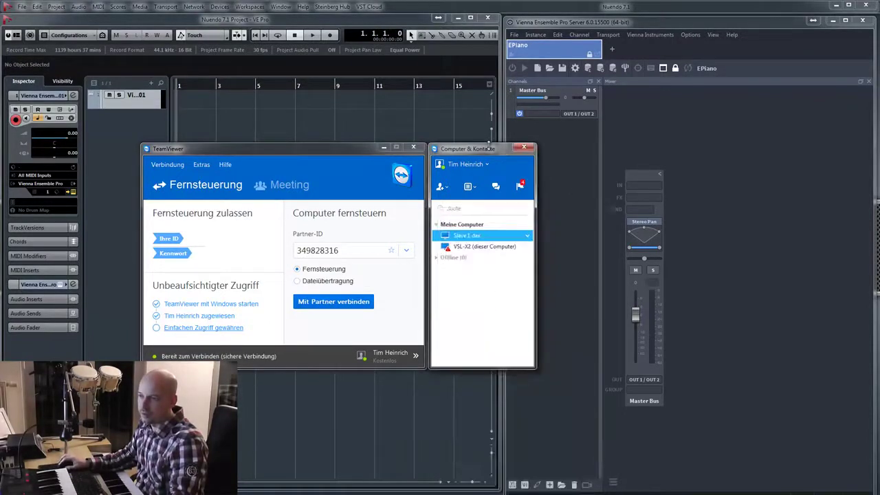
{"action": "left_click", "coordinate": [489, 145]}
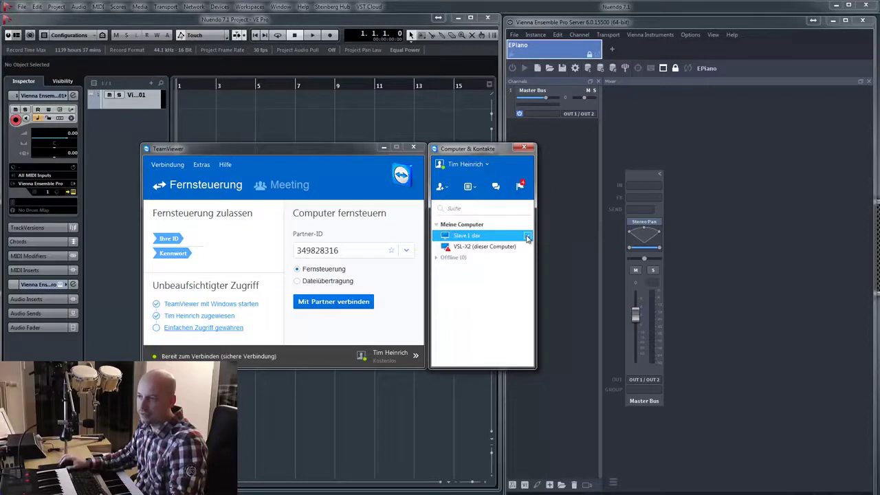
{"action": "left_click", "coordinate": [527, 237]}
{"action": "left_click", "coordinate": [502, 268]}
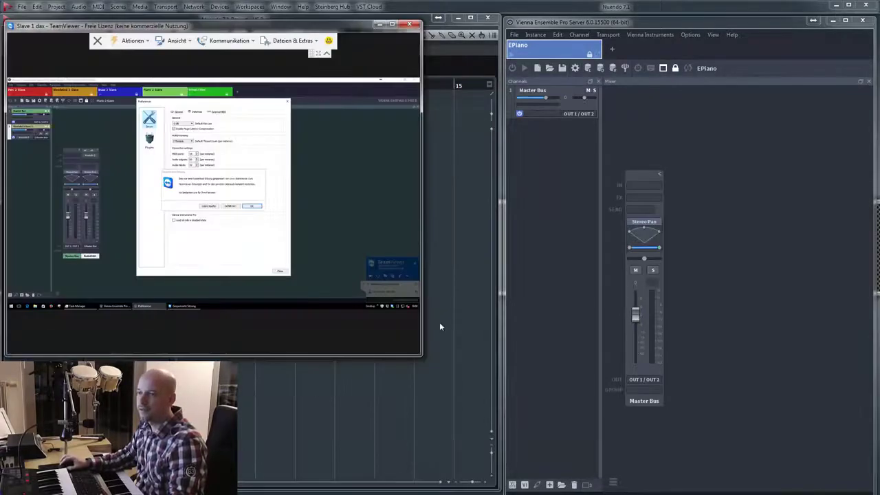
Enlarge the remote session, close its server preferences and dismiss the Gesponserte Sitzung notice.
{"action": "left_click_drag", "start_coordinate": [419, 353], "coordinate": [821, 489]}
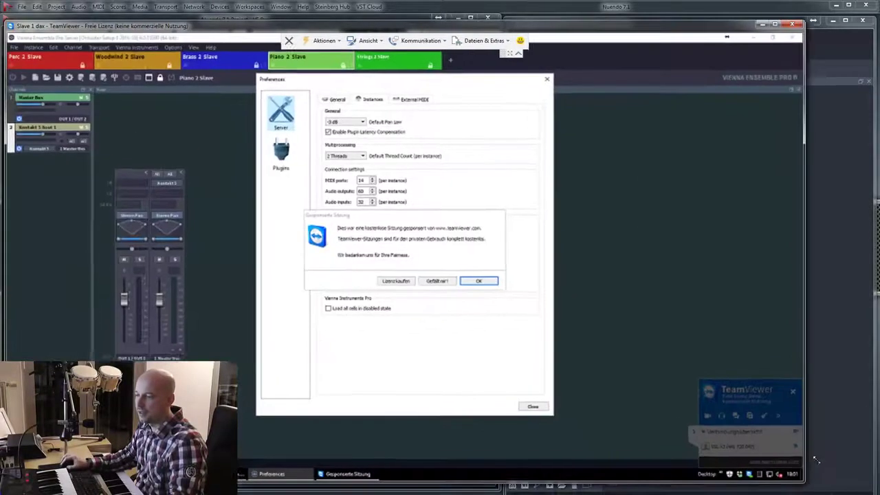
{"action": "left_click", "coordinate": [549, 417]}
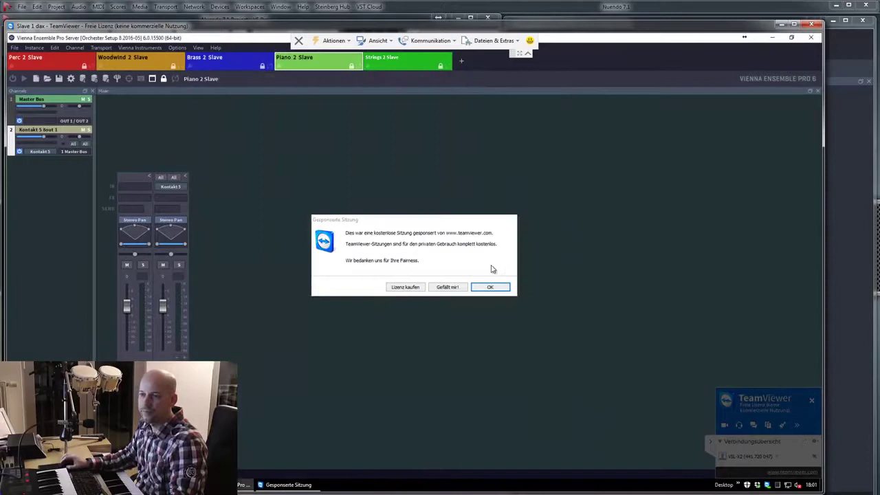
{"action": "left_click", "coordinate": [492, 288]}
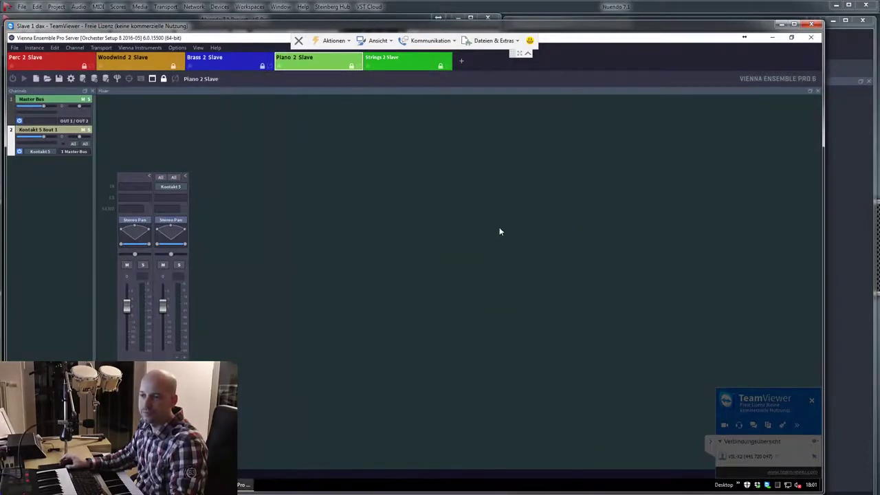
Browse the remote instance tabs via Brass 2 Slave back to Piano 2 Slave, then minimize TeamViewer.
{"action": "left_click", "coordinate": [126, 67]}
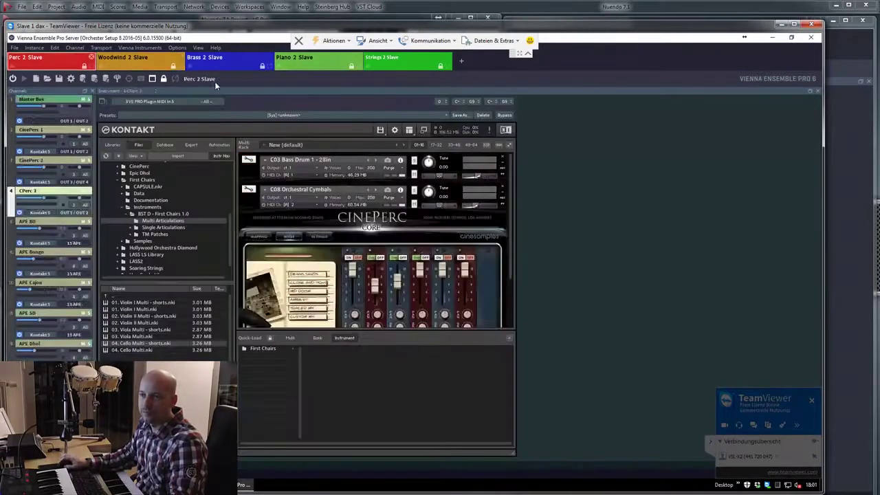
{"action": "left_click", "coordinate": [220, 62]}
{"action": "left_click", "coordinate": [338, 67]}
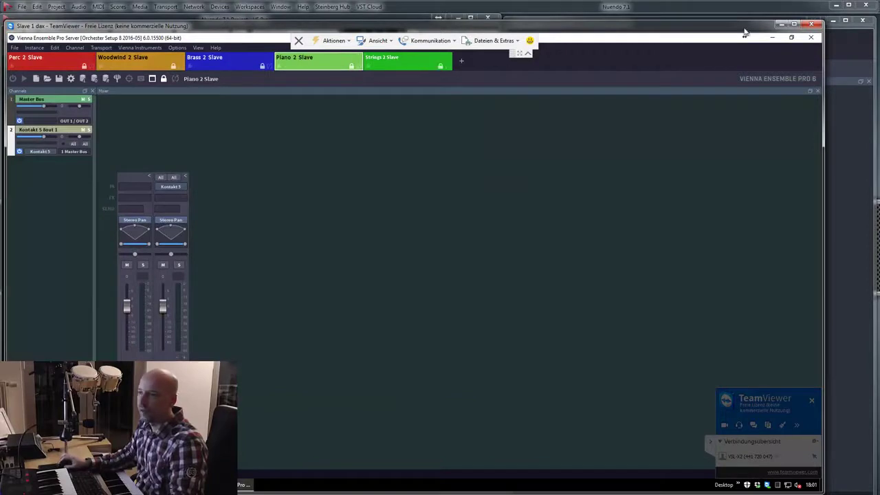
{"action": "left_click", "coordinate": [782, 25]}
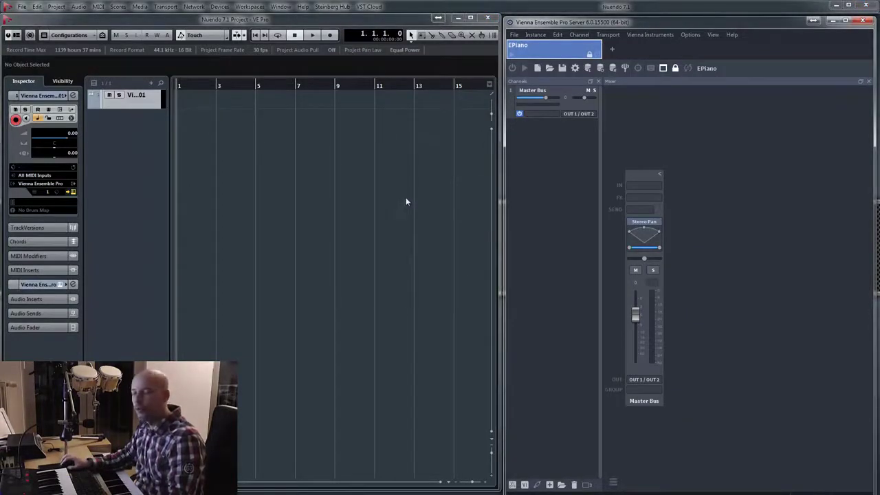
Run Help > Check for updates and acknowledge the up-to-date message.
{"action": "left_click", "coordinate": [713, 35]}
{"action": "mouse_move", "coordinate": [731, 34]}
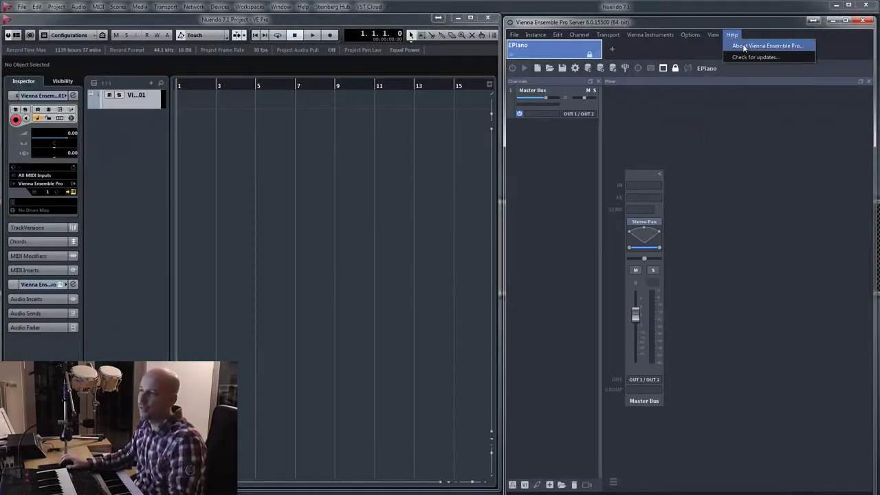
{"action": "left_click", "coordinate": [746, 57]}
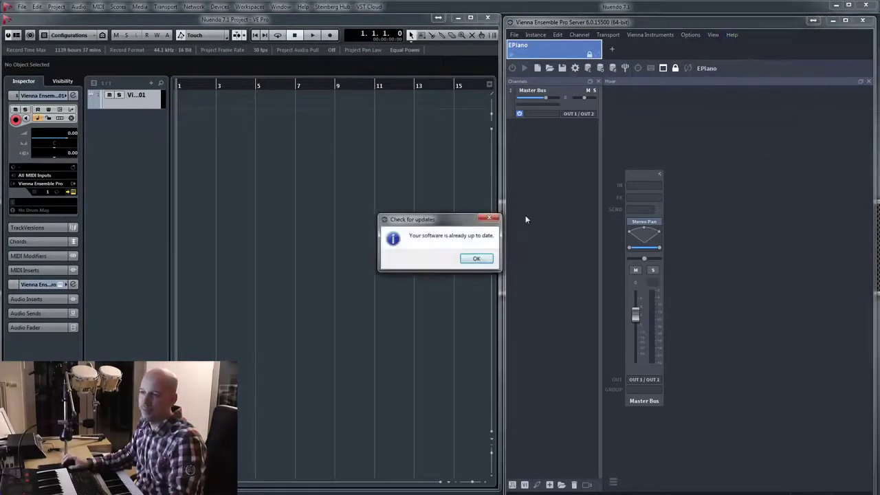
{"action": "left_click", "coordinate": [477, 259]}
Show the local server's Instances preferences: 14 MIDI ports, 60 outputs, 8 inputs.
{"action": "left_click", "coordinate": [689, 35]}
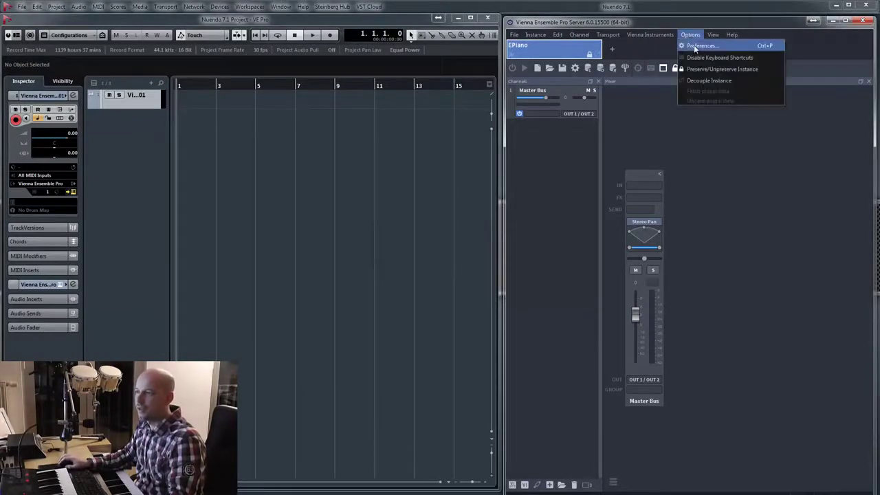
{"action": "left_click", "coordinate": [694, 44]}
{"action": "left_click", "coordinate": [404, 80]}
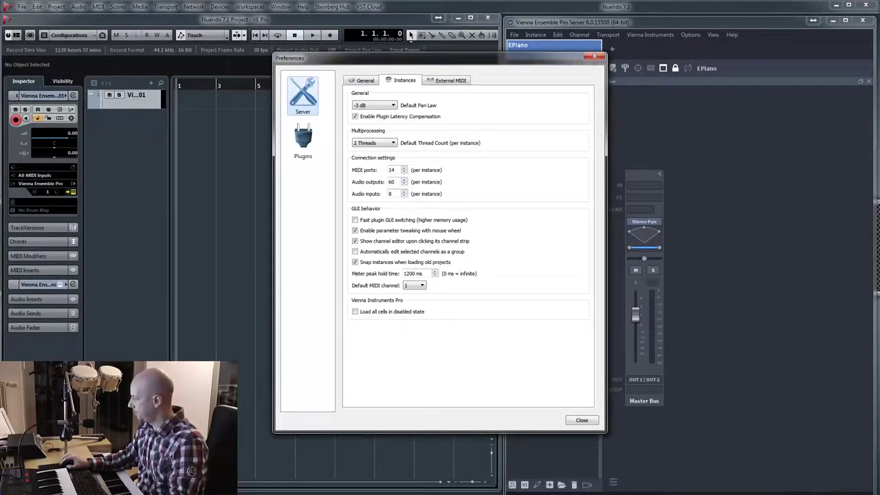
Show the Slave 1 server's Instances preferences (32 audio inputs) alongside the local server window.
{"action": "key", "text": "alt+Tab"}
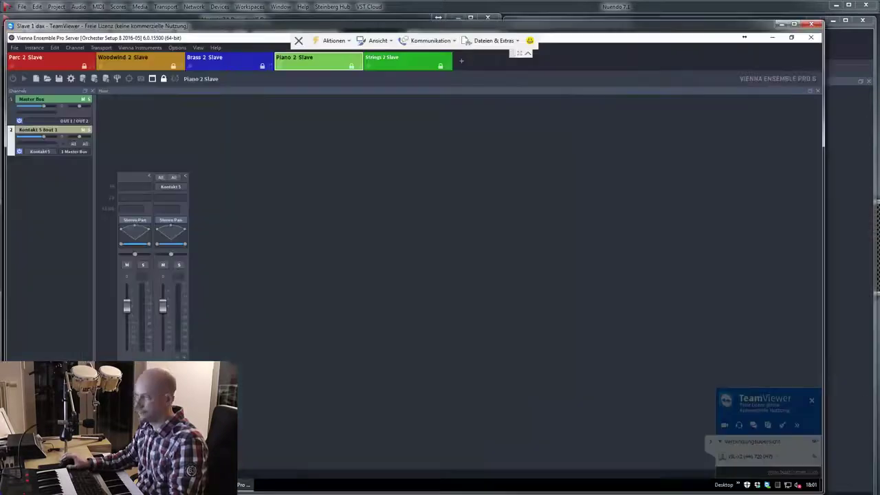
{"action": "left_click", "coordinate": [173, 48]}
{"action": "left_click", "coordinate": [185, 60]}
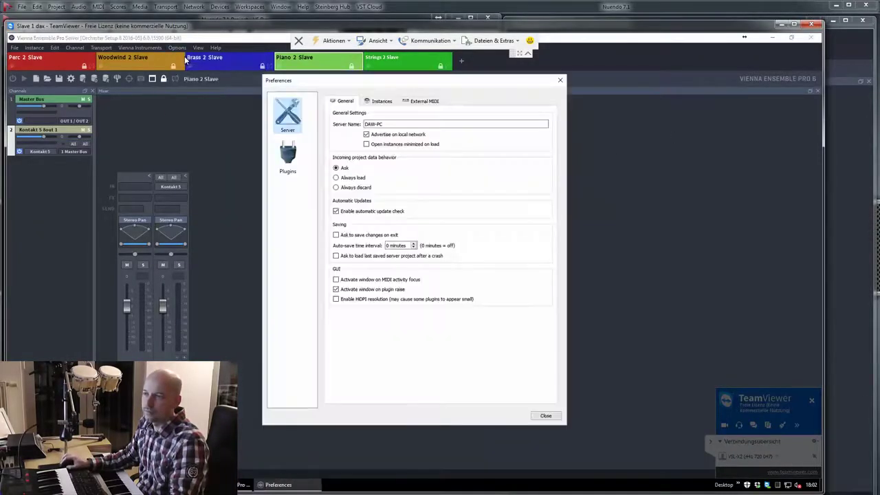
{"action": "left_click", "coordinate": [382, 102]}
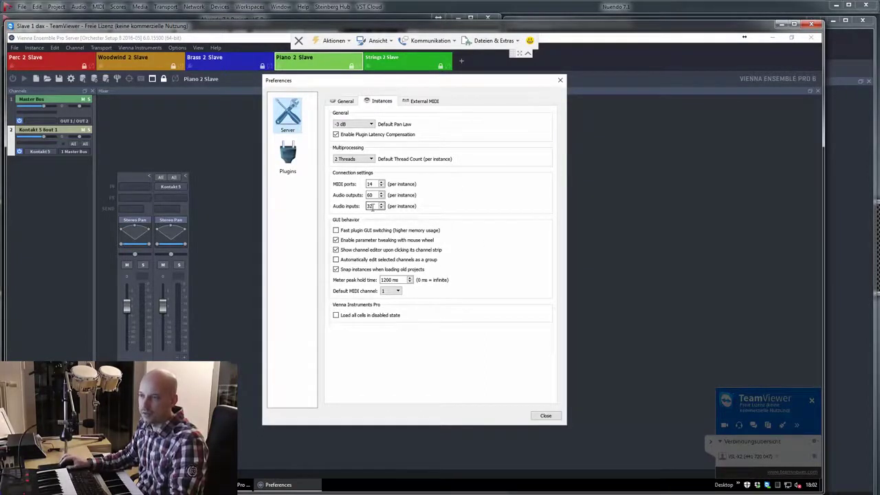
{"action": "left_click", "coordinate": [848, 141]}
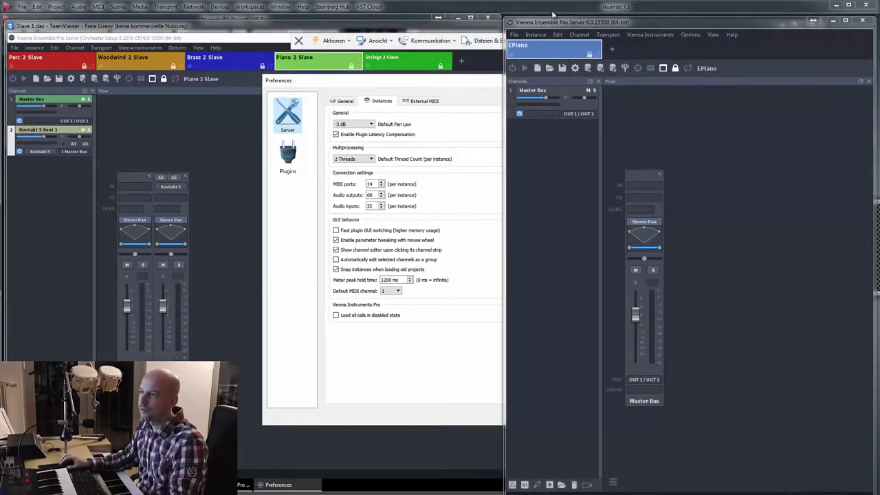
Change the local server's audio inputs per instance from 8 to 32 and accept the restart warning.
{"action": "left_click_drag", "start_coordinate": [386, 31], "coordinate": [397, 112]}
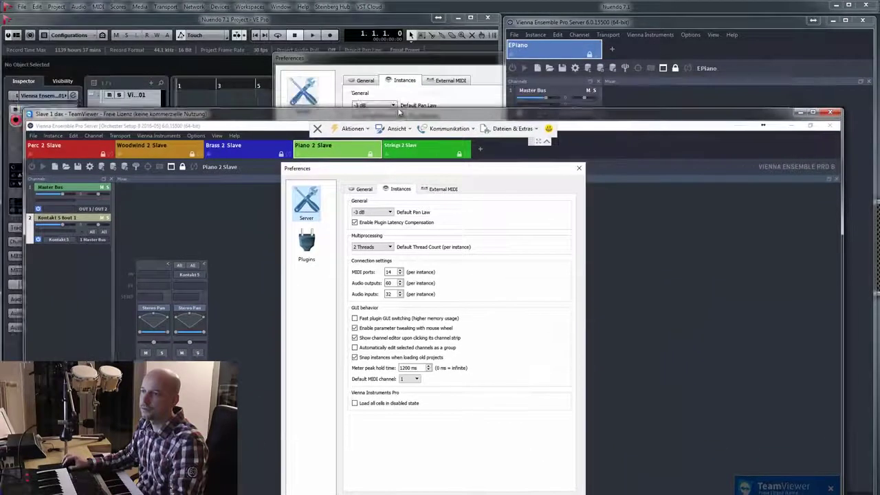
{"action": "left_click", "coordinate": [465, 63]}
{"action": "left_click_drag", "start_coordinate": [465, 63], "coordinate": [694, 64]}
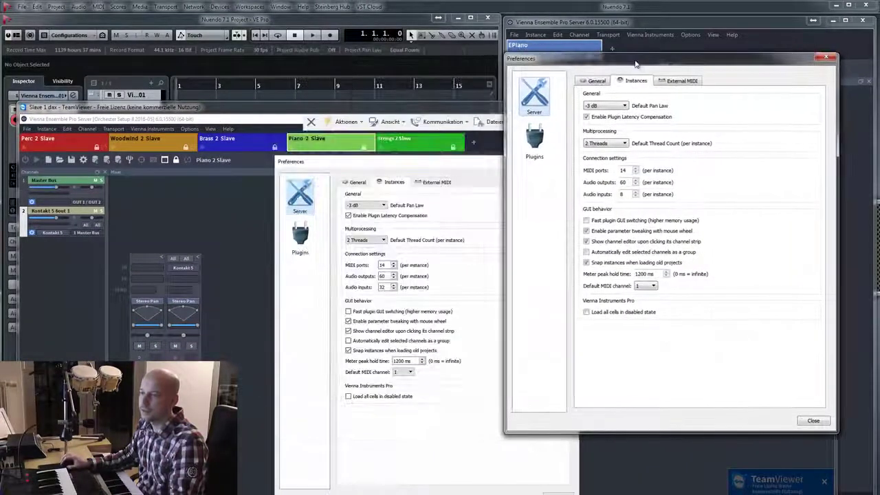
{"action": "double_click", "coordinate": [620, 195]}
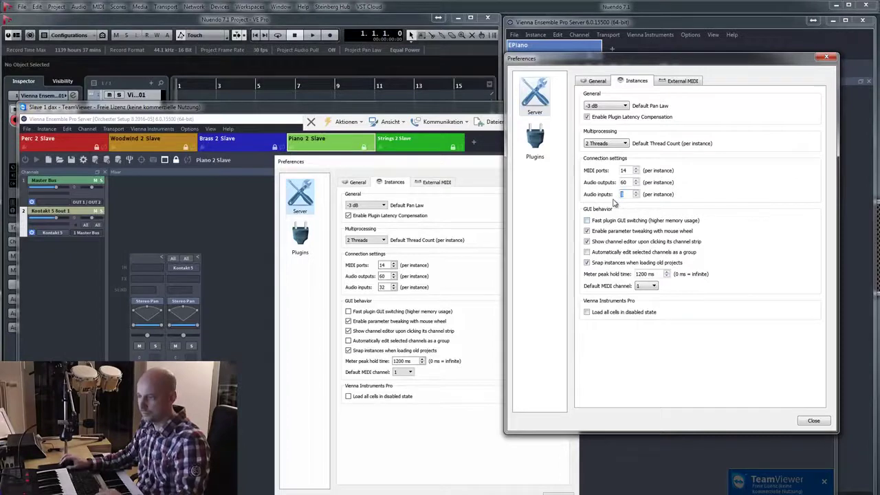
{"action": "type", "text": "32"}
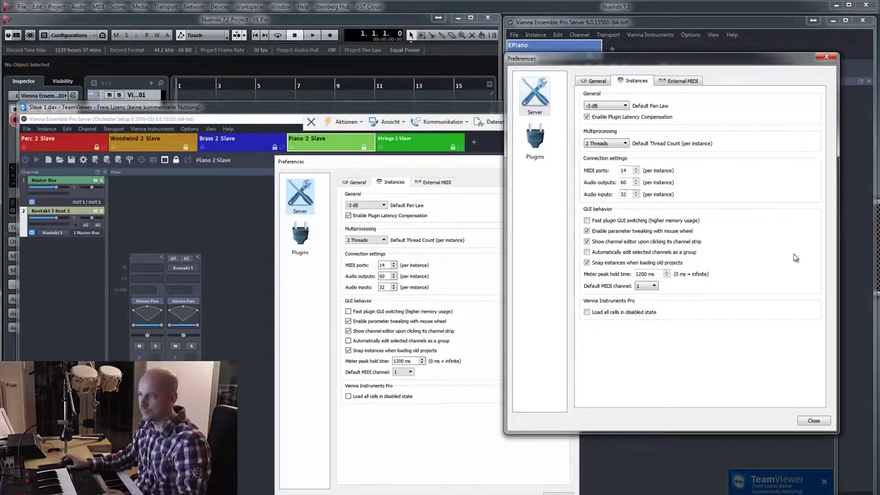
{"action": "left_click", "coordinate": [813, 420]}
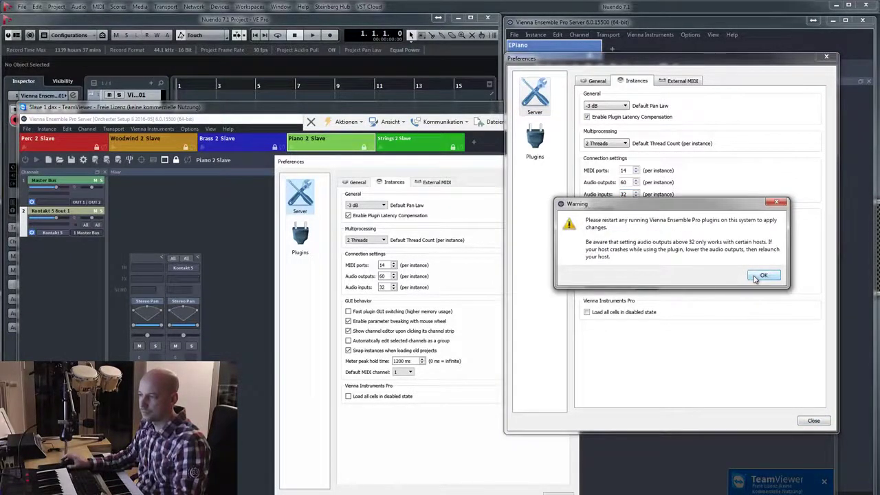
{"action": "left_click", "coordinate": [754, 276]}
{"action": "left_click_drag", "start_coordinate": [580, 110], "coordinate": [605, 28]}
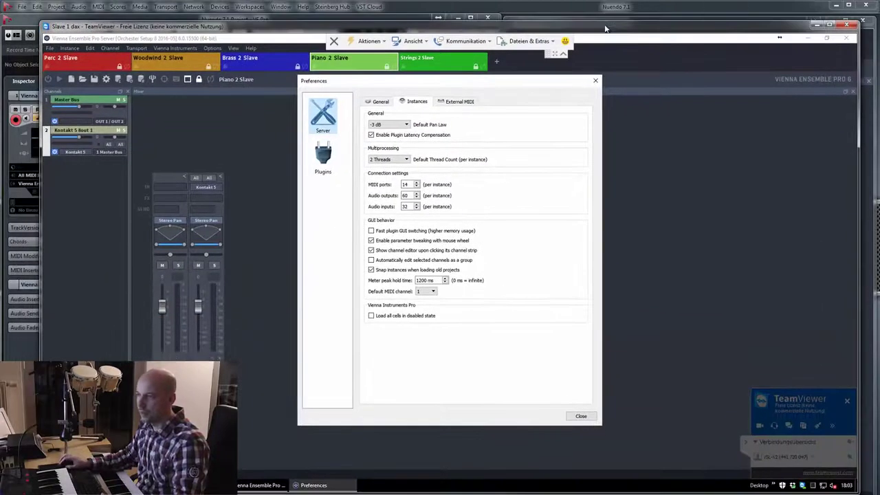